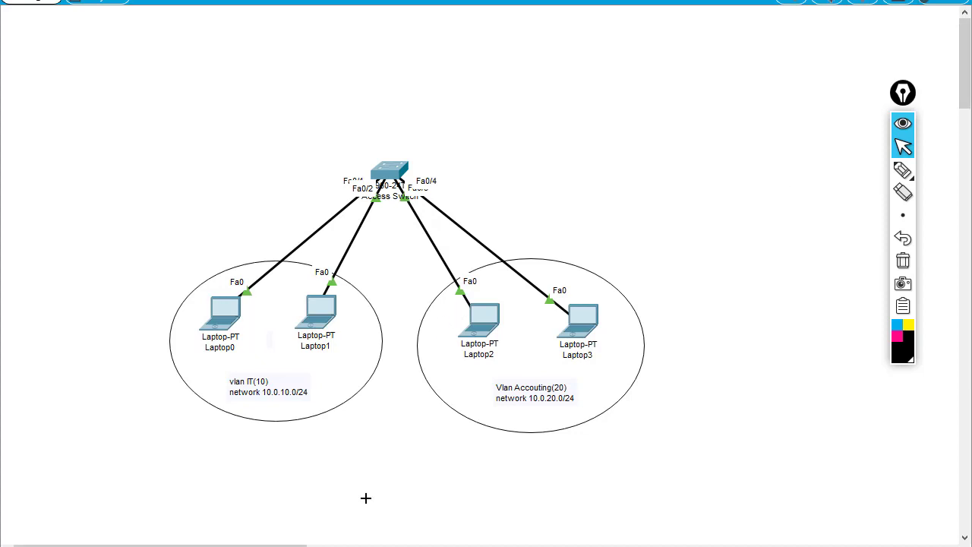
# Place a 2911 router, Router0, on the canvas above and right of the Access Switch.
pyautogui.click(575, 117)
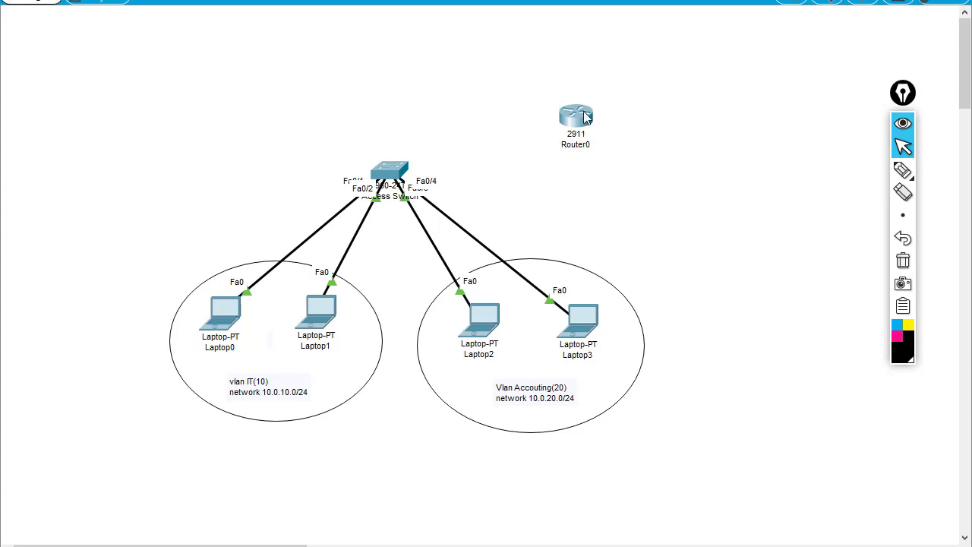
# Cable the switch's Fa0/5 port to Router0's Gig0/0 port.
pyautogui.moveTo(584, 115); pyautogui.dragTo(592, 97)
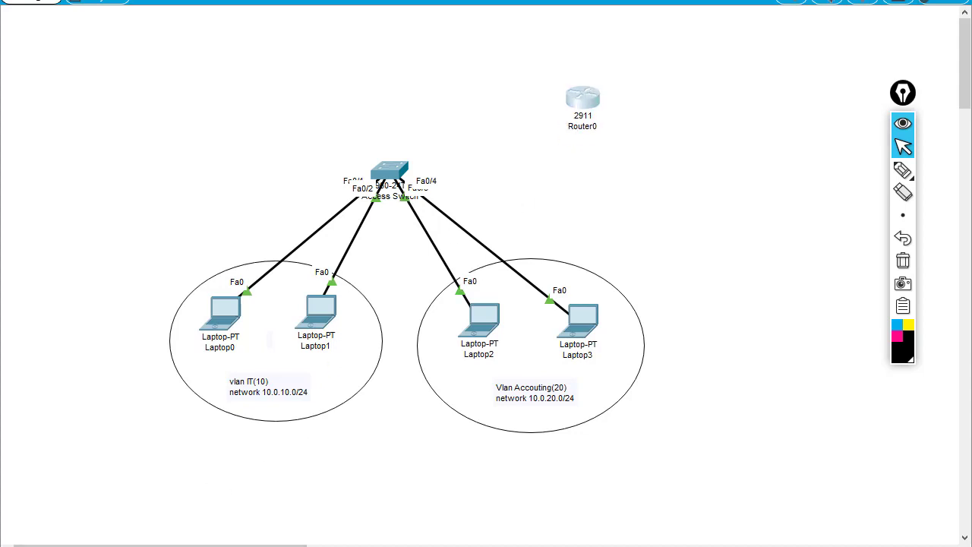
pyautogui.click(393, 177)
pyautogui.click(590, 99)
# In the Access Switch CLI, set interface Fa0/5 to switchport mode trunk.
pyautogui.click(389, 170)
pyautogui.moveTo(483, 47); pyautogui.dragTo(705, 40)
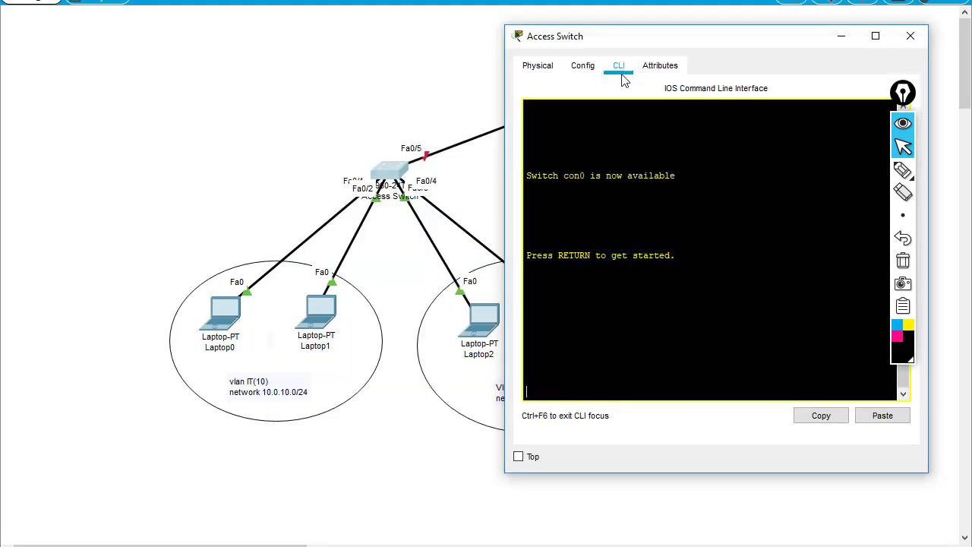
pyautogui.press('Return')
pyautogui.press('Return')
pyautogui.write('en')
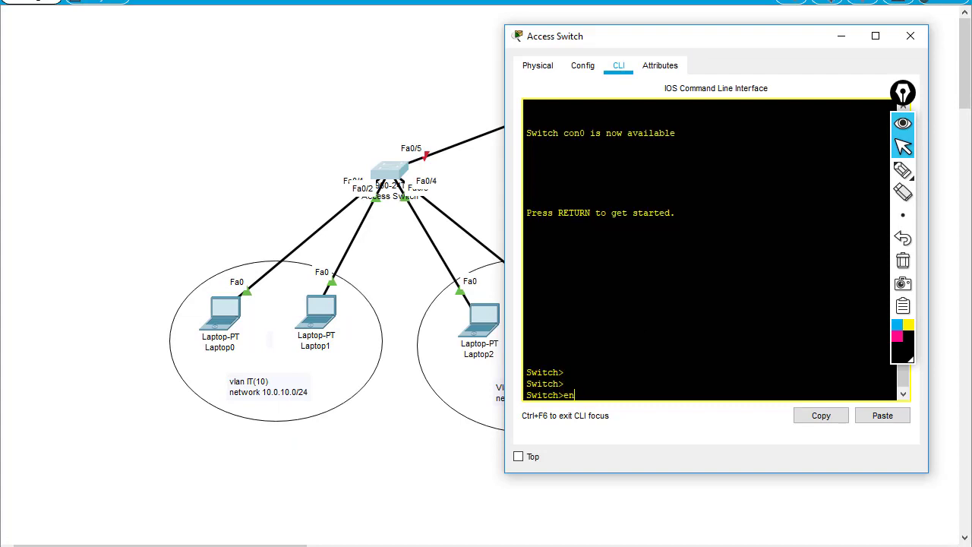
pyautogui.press('Return')
pyautogui.write('conf t')
pyautogui.press('Return')
pyautogui.press('Return')
pyautogui.write('in')
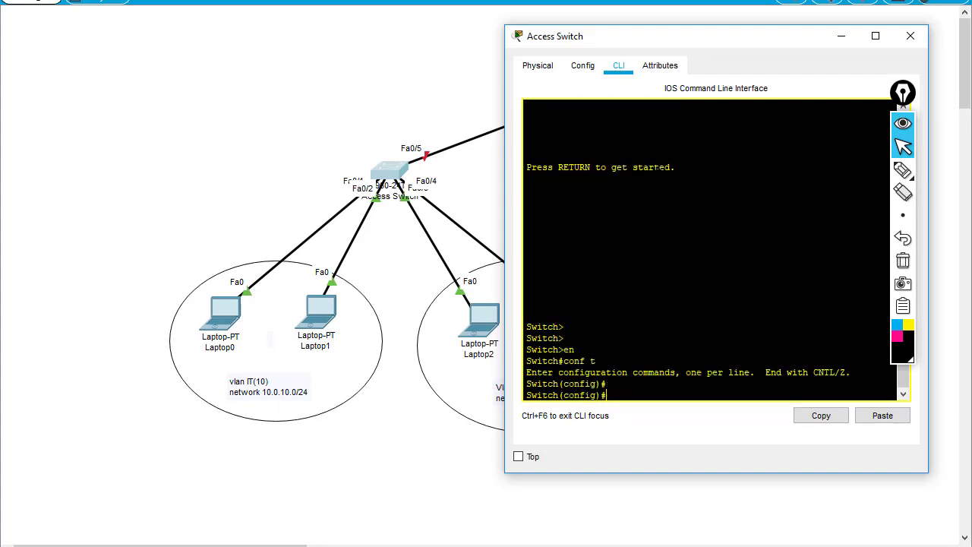
pyautogui.write('t f0/5')
pyautogui.press('Return')
pyautogui.press('Return')
pyautogui.write('switchport mode tru')
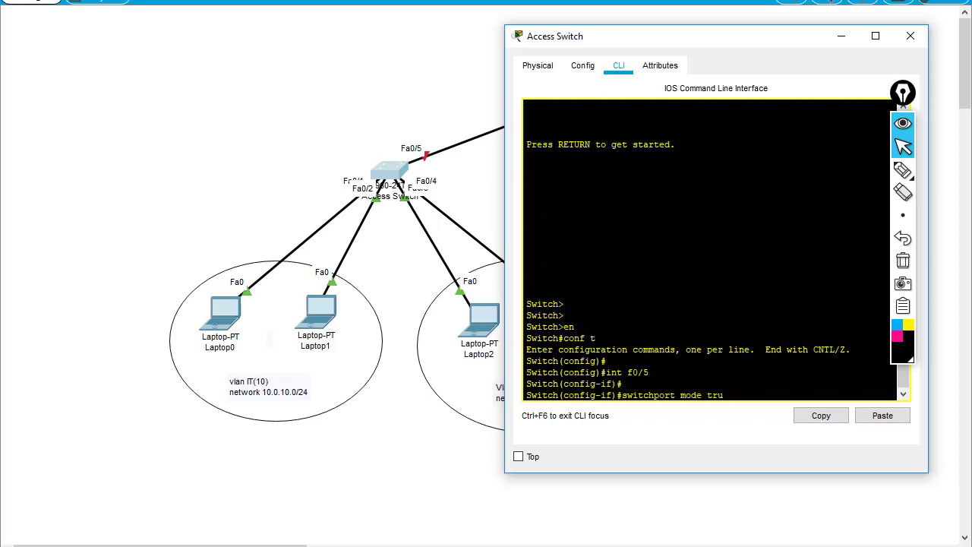
pyautogui.write('nk')
pyautogui.press('Return')
pyautogui.write('end')
pyautogui.press('Return')
pyautogui.press('Return')
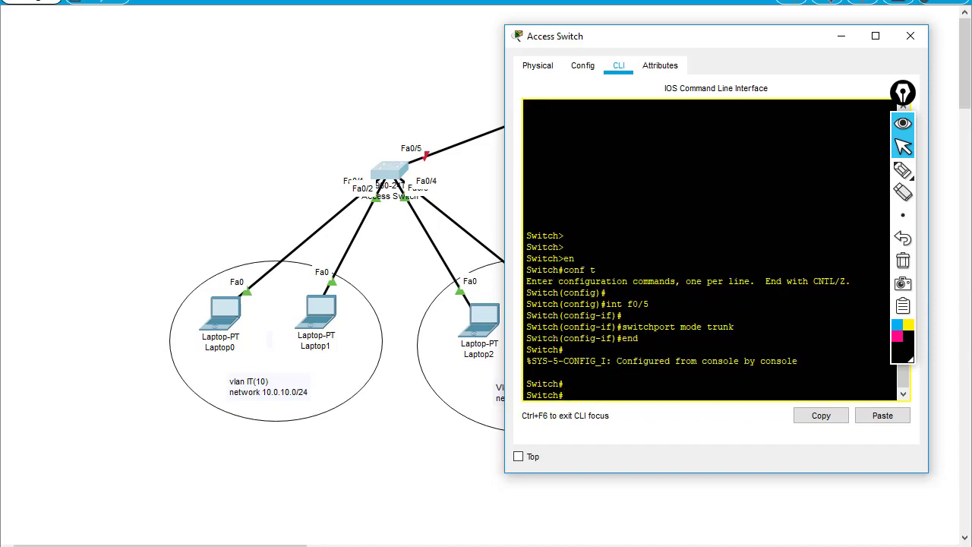
pyautogui.click(910, 35)
# Open Router0's CLI and decline the initial configuration dialog with 'no'.
pyautogui.moveTo(586, 98); pyautogui.dragTo(531, 99)
pyautogui.click(532, 101)
pyautogui.moveTo(501, 53); pyautogui.dragTo(790, 49)
pyautogui.click(678, 75)
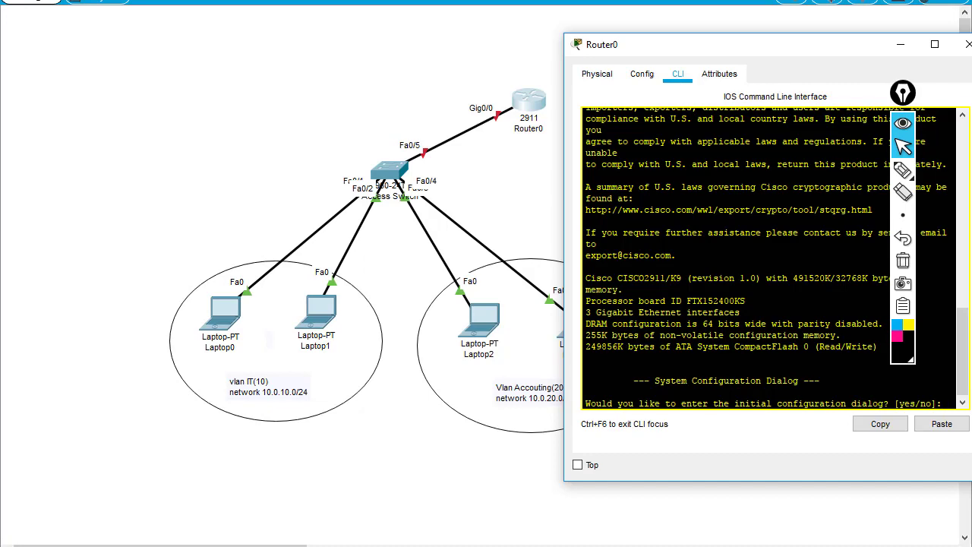
pyautogui.write('no')
pyautogui.press('Return')
# Enable interface g0/0 with 'no shut', then begin typing subinterface g0/0.?
pyautogui.press('Return')
pyautogui.press('Return')
pyautogui.press('Return')
pyautogui.write('en')
pyautogui.press('Return')
pyautogui.press('Return')
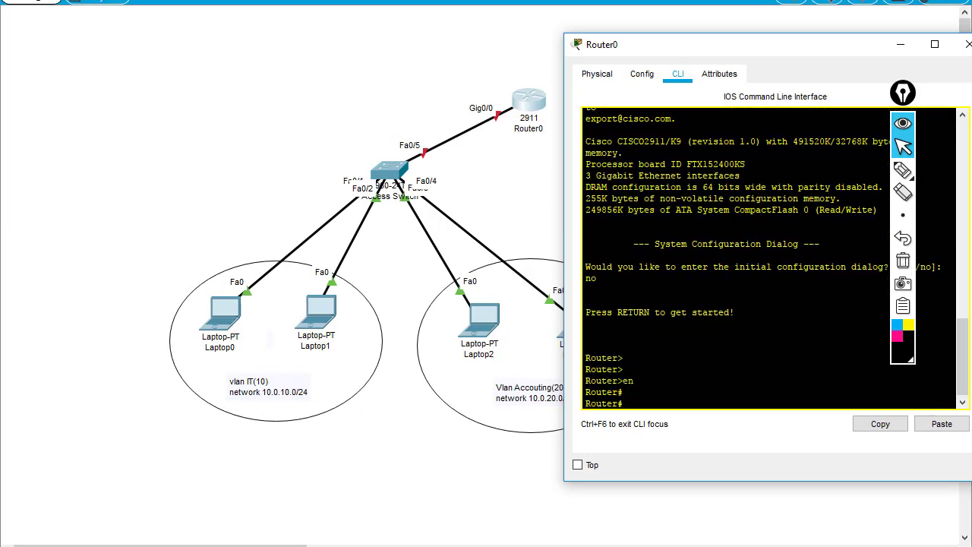
pyautogui.write('conf t')
pyautogui.press('Return')
pyautogui.write('ig)#i')
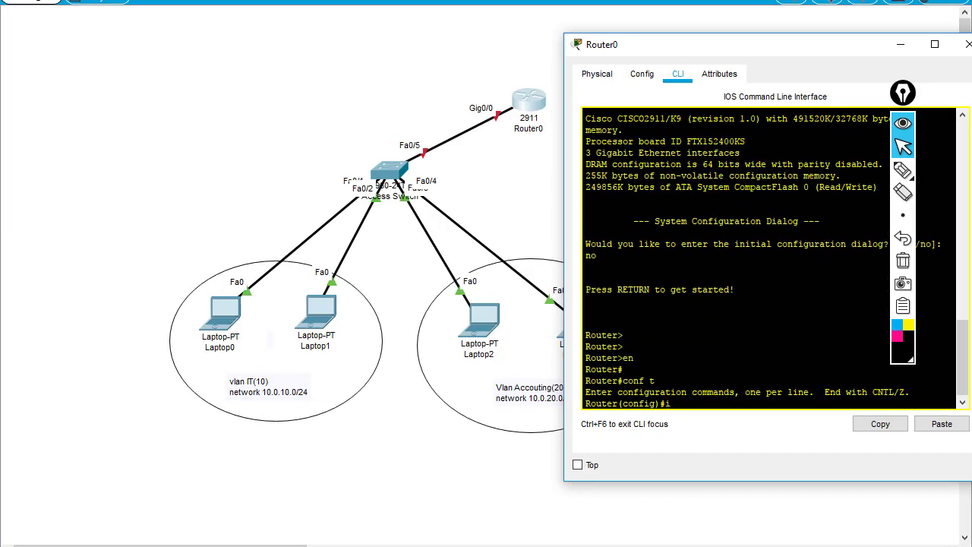
pyautogui.write('nt g0/0')
pyautogui.press('Return')
pyautogui.write('no shut')
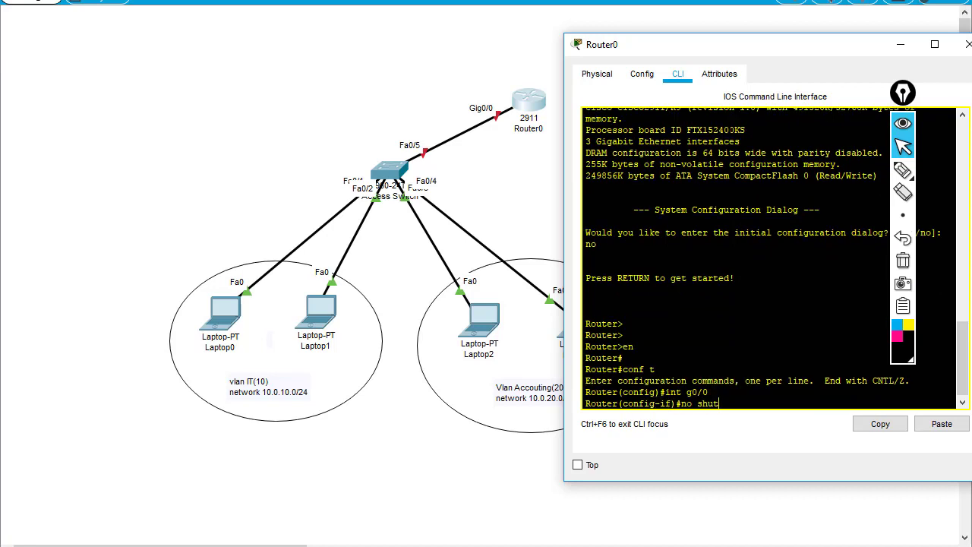
pyautogui.press('Return')
pyautogui.press('Return')
pyautogui.press('Return')
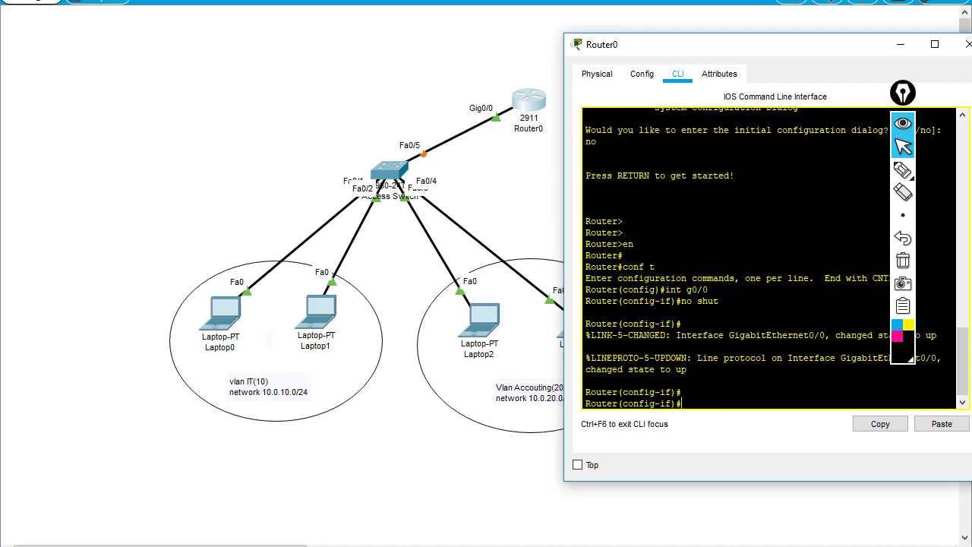
pyautogui.write('exit')
pyautogui.press('Return')
pyautogui.press('Return')
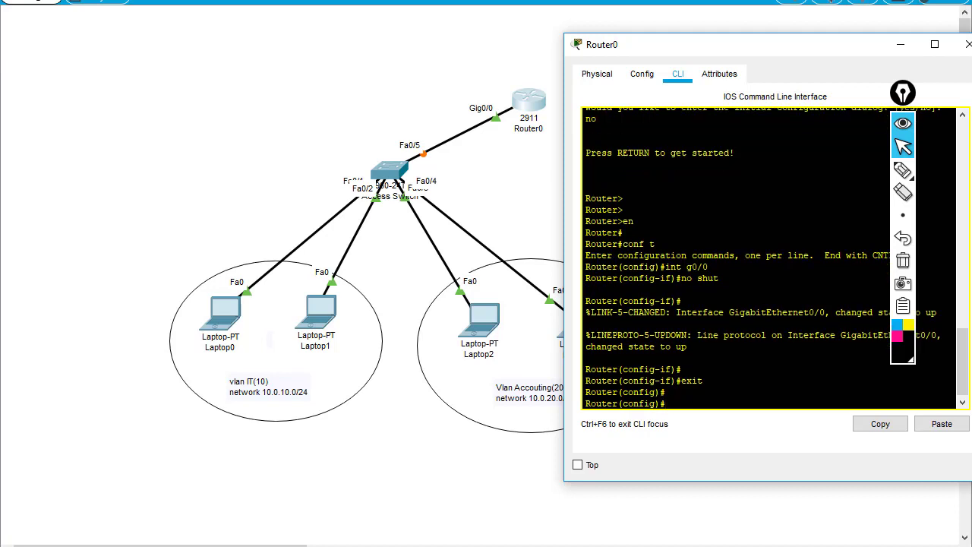
pyautogui.write('int g0/0.?')
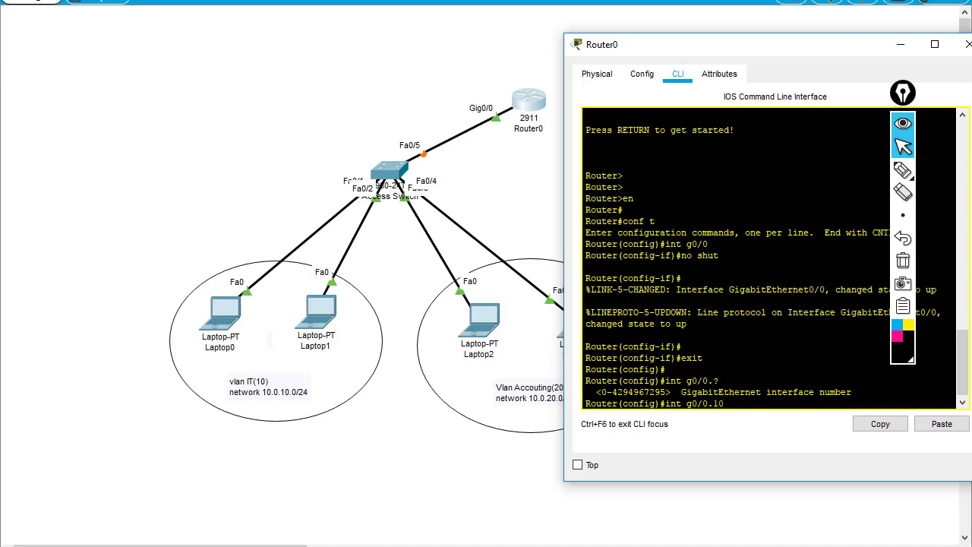
# Configure subinterface g0/0.10 with dot1Q 10, address 10.0.10.1 255.255.255.0, and no shut.
pyautogui.press('Return')
pyautogui.press('Return')
pyautogui.press('Return')
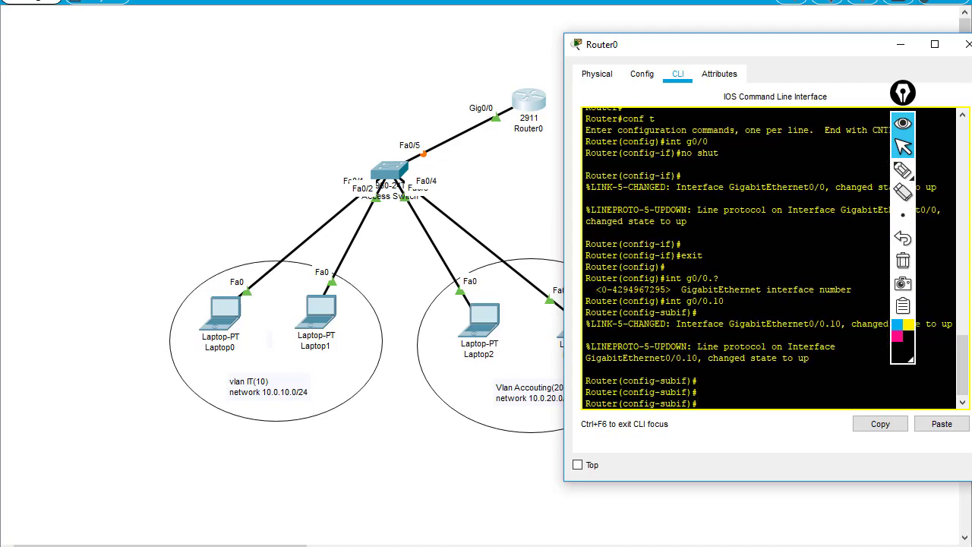
pyautogui.write('en')
pyautogui.press('Tab')
pyautogui.write('do')
pyautogui.press('Tab')
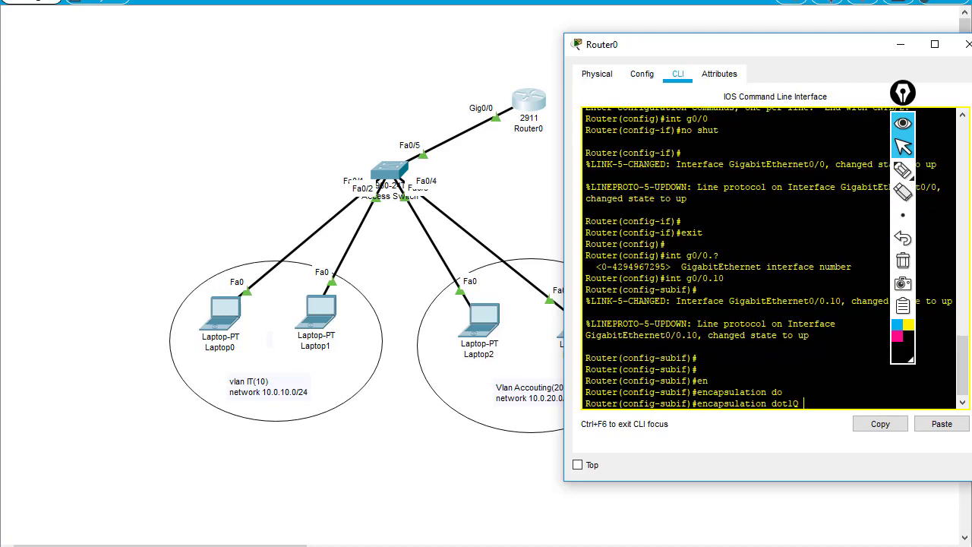
pyautogui.write('10')
pyautogui.press('Return')
pyautogui.write('ip add')
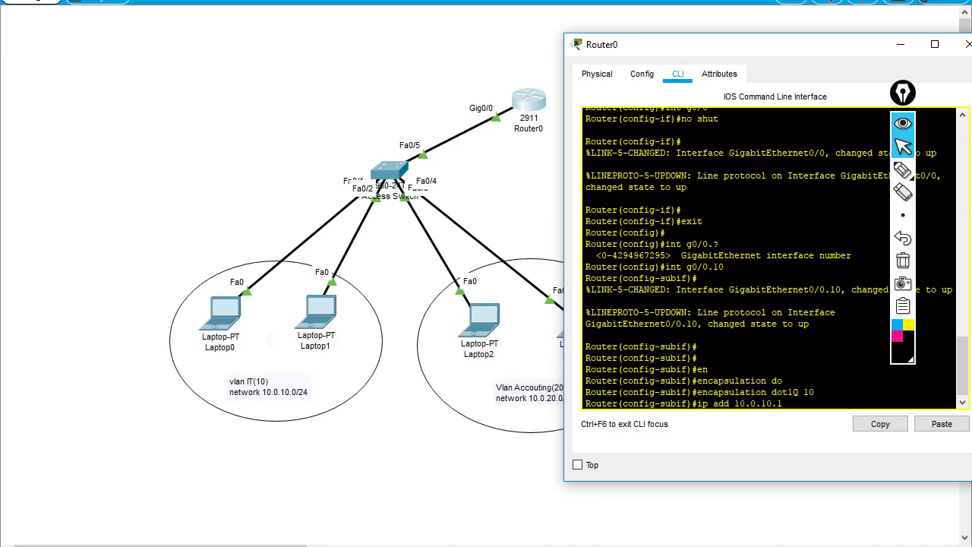
pyautogui.write('10.0.10.1 255.255.255.0')
pyautogui.press('Return')
pyautogui.write('no shut')
pyautogui.press('Return')
pyautogui.write('exit')
pyautogui.press('Return')
# Configure g0/0.20 with dot1Q 20, address 10.0.20.1 255.255.255.0, no shut, then end.
pyautogui.press('Return')
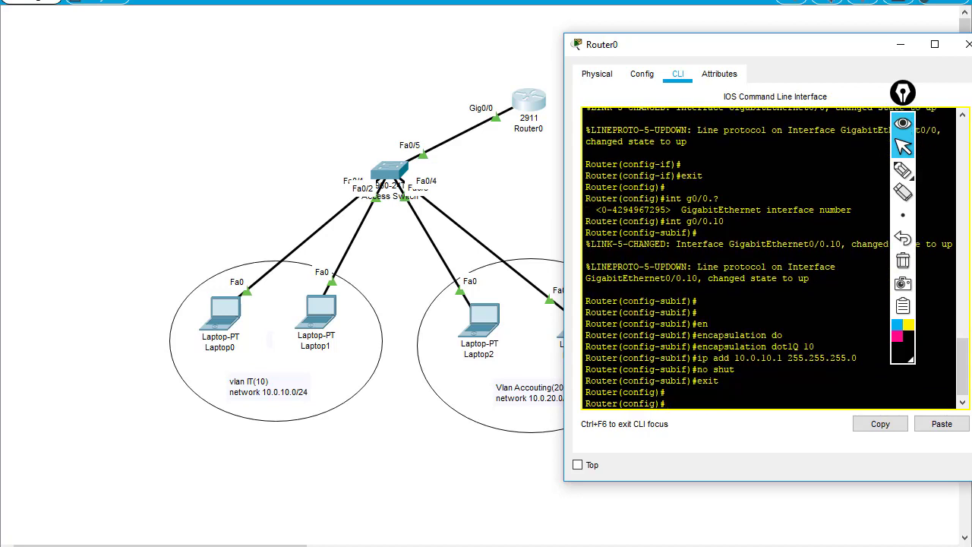
pyautogui.write('int g0/0.20')
pyautogui.press('Return')
pyautogui.write('en')
pyautogui.press('Tab')
pyautogui.write('do')
pyautogui.press('Tab')
pyautogui.write('20')
pyautogui.press('Return')
pyautogui.write('ip add 10.0.20')
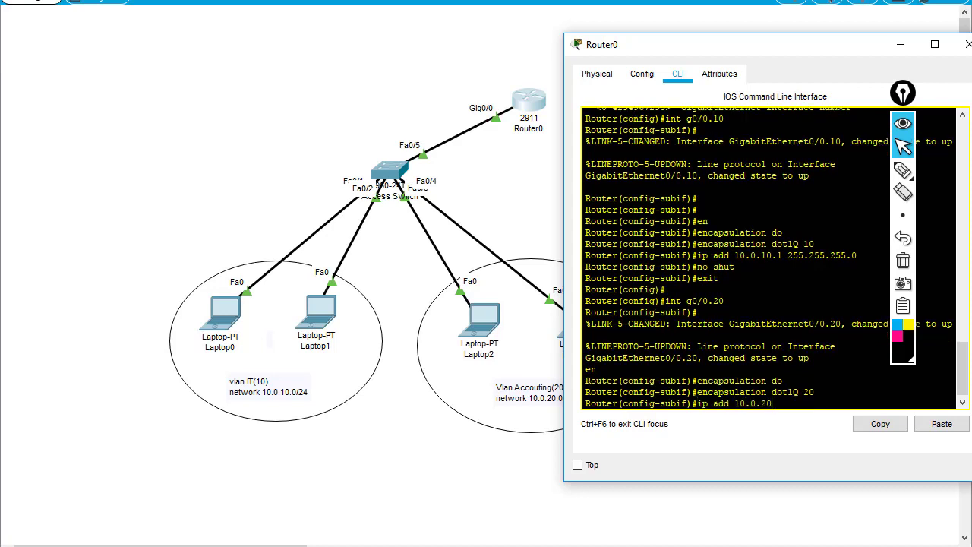
pyautogui.write('.1 255.255.255.0')
pyautogui.press('Return')
pyautogui.write('no shut')
pyautogui.press('Return')
pyautogui.press('Return')
pyautogui.press('Return')
pyautogui.write('end')
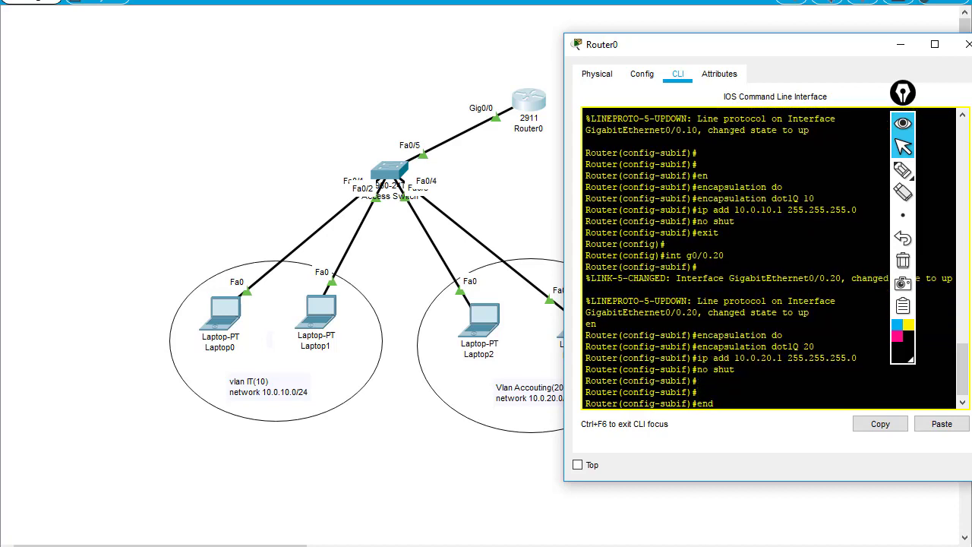
pyautogui.press('Return')
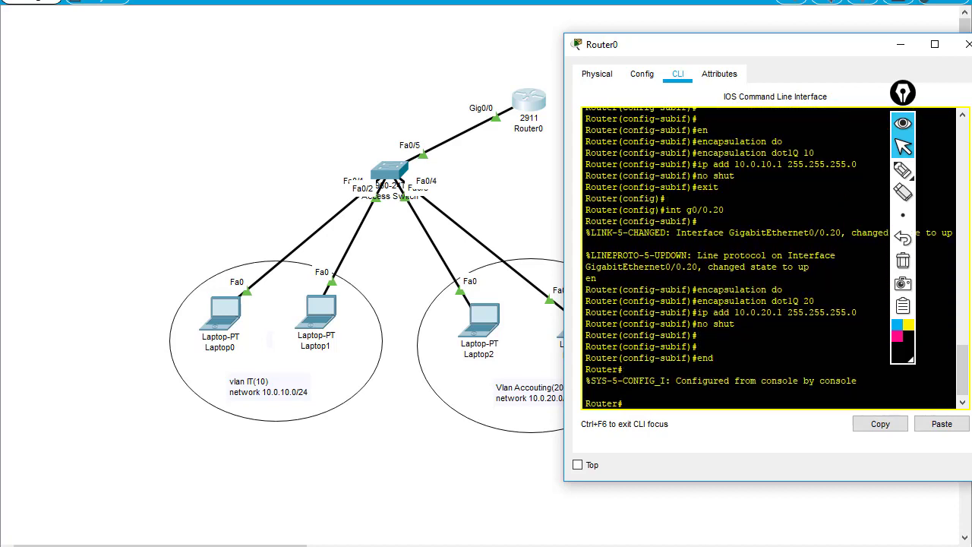
pyautogui.hotkey('alt', 'F4')
# Set Laptop0's default gateway to 10.0.10.1.
pyautogui.click(245, 325)
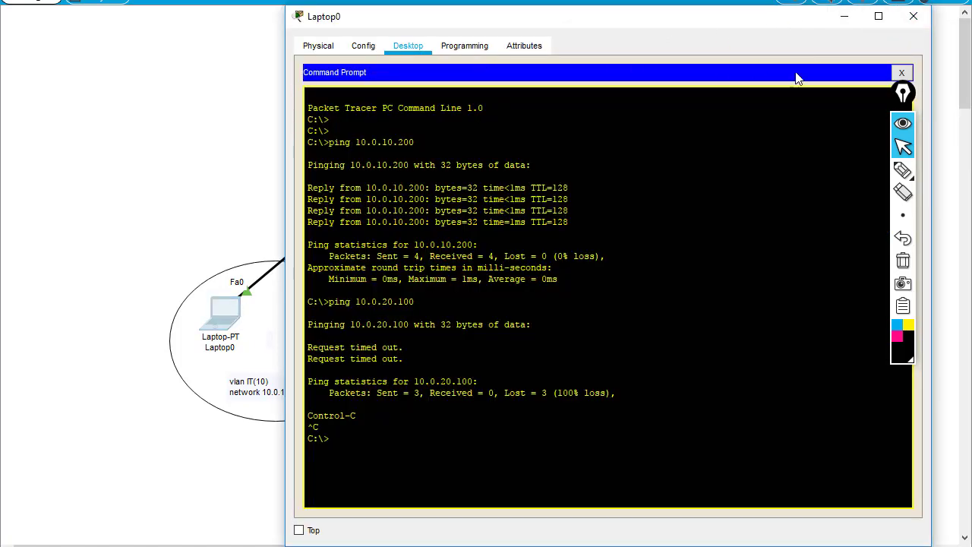
pyautogui.click(901, 72)
pyautogui.click(345, 110)
pyautogui.moveTo(558, 194); pyautogui.dragTo(304, 162)
pyautogui.write('10.0.10.1')
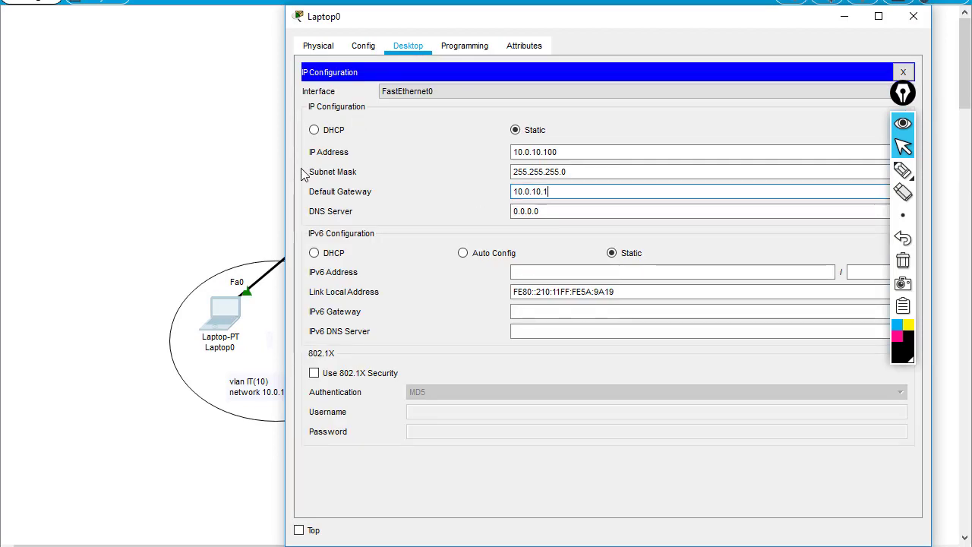
pyautogui.click(903, 72)
# Ping the gateway 10.0.10.1 from Laptop0's command prompt.
pyautogui.click(728, 102)
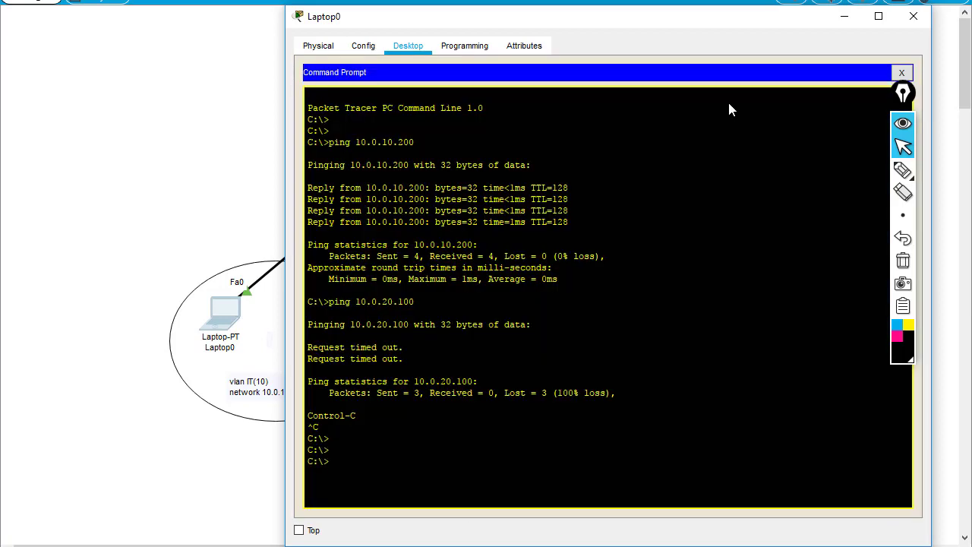
pyautogui.write('ping 10.0.10.1')
pyautogui.press('Return')
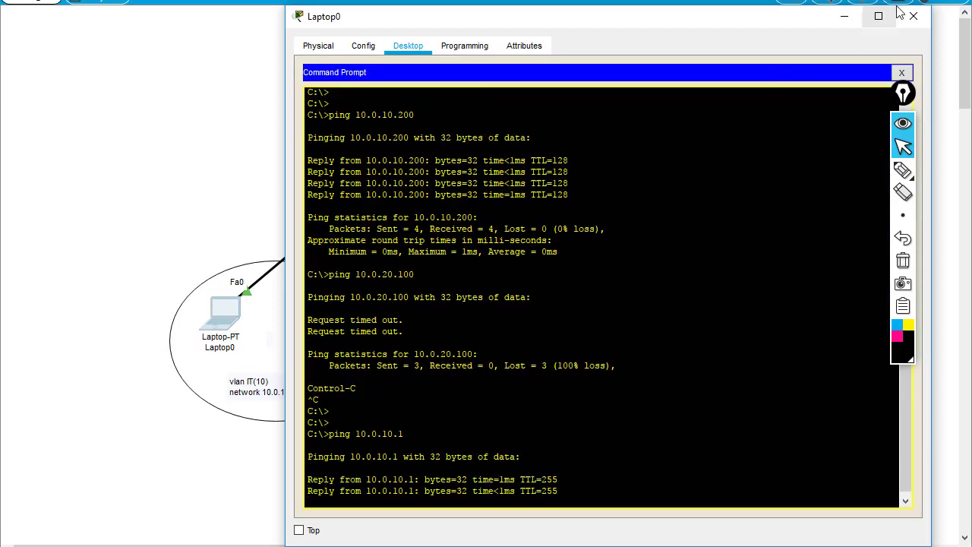
pyautogui.click(913, 16)
# Replace Laptop1's default gateway 0.0.0.0 with the 10.0.10.1 address.
pyautogui.click(323, 317)
pyautogui.click(240, 89)
pyautogui.doubleClick(425, 176)
pyautogui.write('10.0.10.1')
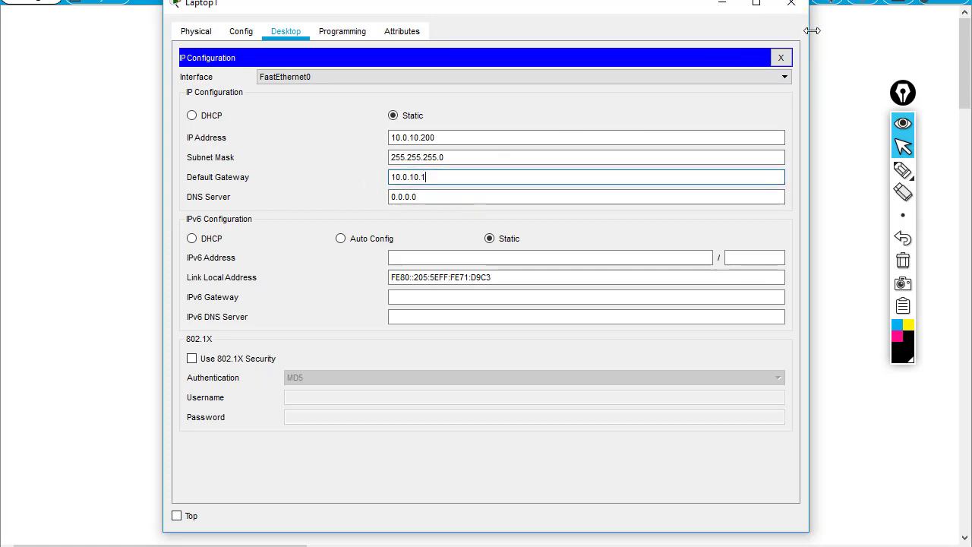
# Set Laptop2's default gateway to 10.0.20.1 and ping 10.0.20.1 from it.
pyautogui.click(792, 4)
pyautogui.click(479, 317)
pyautogui.click(266, 109)
pyautogui.click(394, 177)
pyautogui.hotkey('ctrl', 'a')
pyautogui.write('10.0.20')
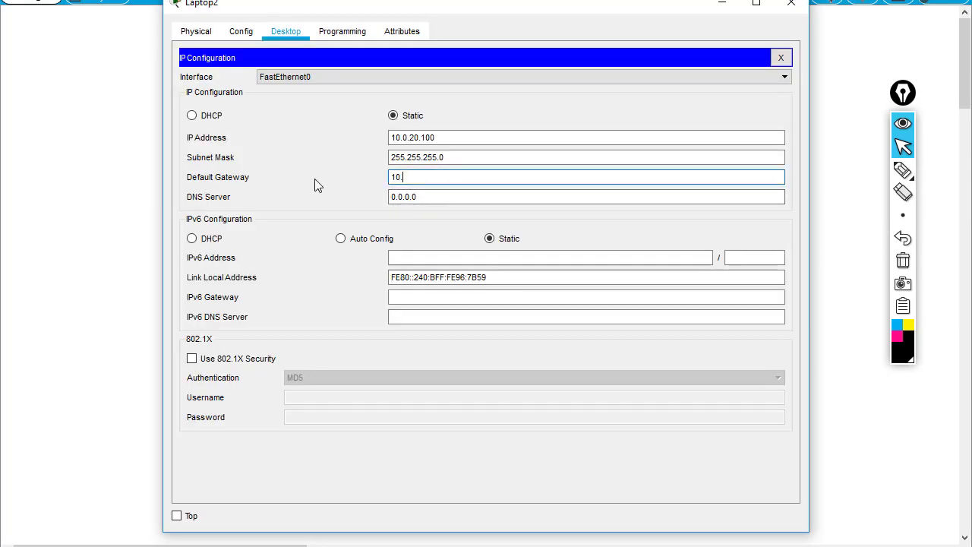
pyautogui.click(780, 59)
pyautogui.click(627, 113)
pyautogui.write('ping')
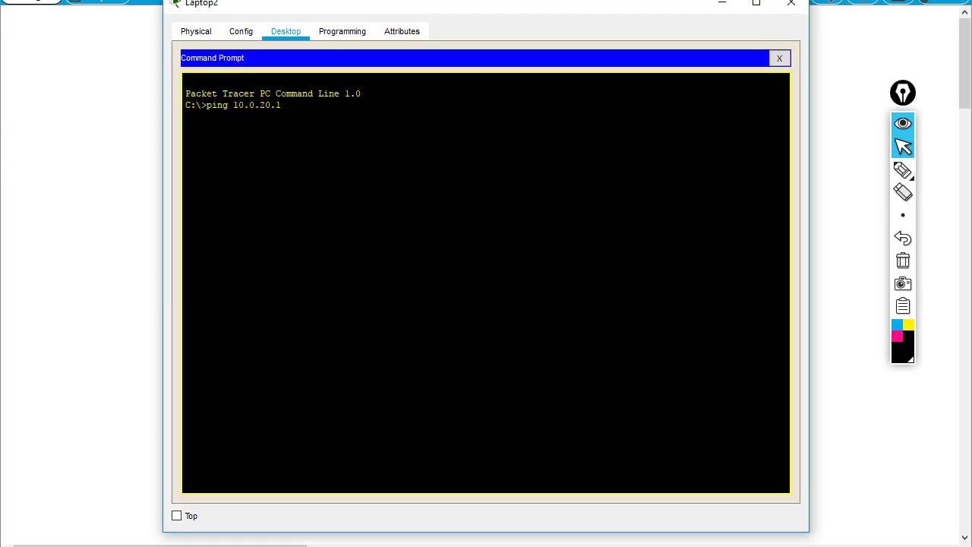
pyautogui.write(' 10.0.20.1')
pyautogui.press('Return')
pyautogui.click(791, 3)
# Set Laptop3's default gateway to 10.0.20.1 and ping 10.0.20.1 from it.
pyautogui.click(583, 323)
pyautogui.click(243, 131)
pyautogui.moveTo(421, 178); pyautogui.dragTo(311, 186)
pyautogui.write('10.0.20.1')
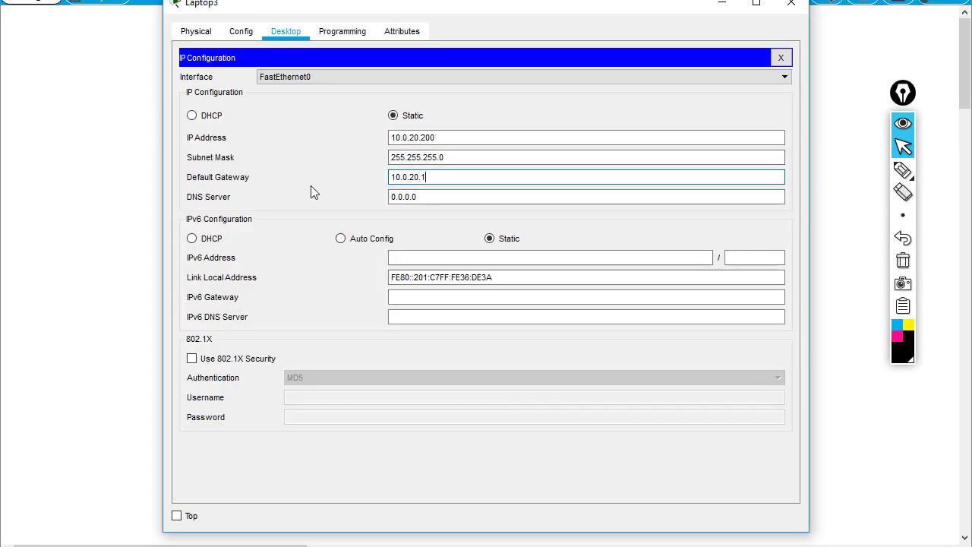
pyautogui.click(781, 58)
pyautogui.click(599, 91)
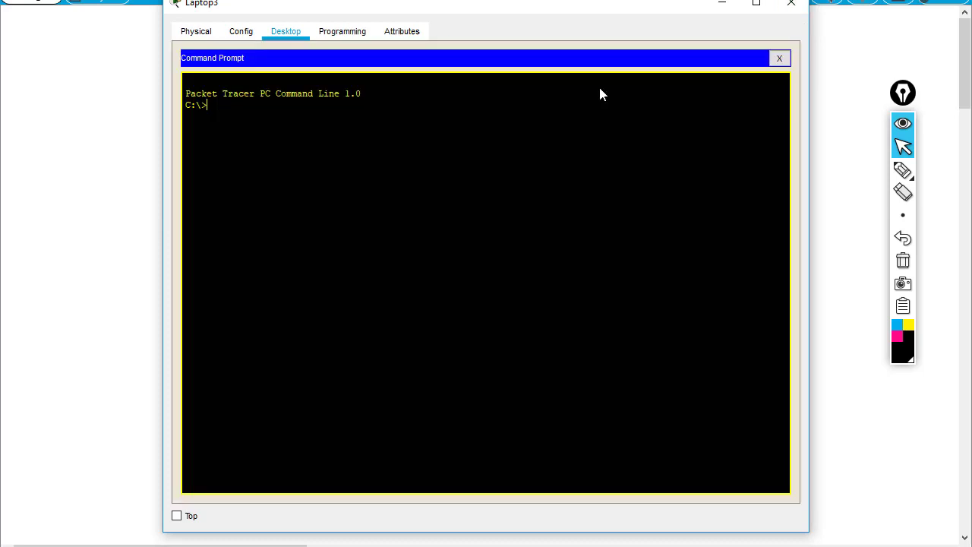
pyautogui.write('ping 10.0.20.1')
pyautogui.press('Return')
pyautogui.click(791, 3)
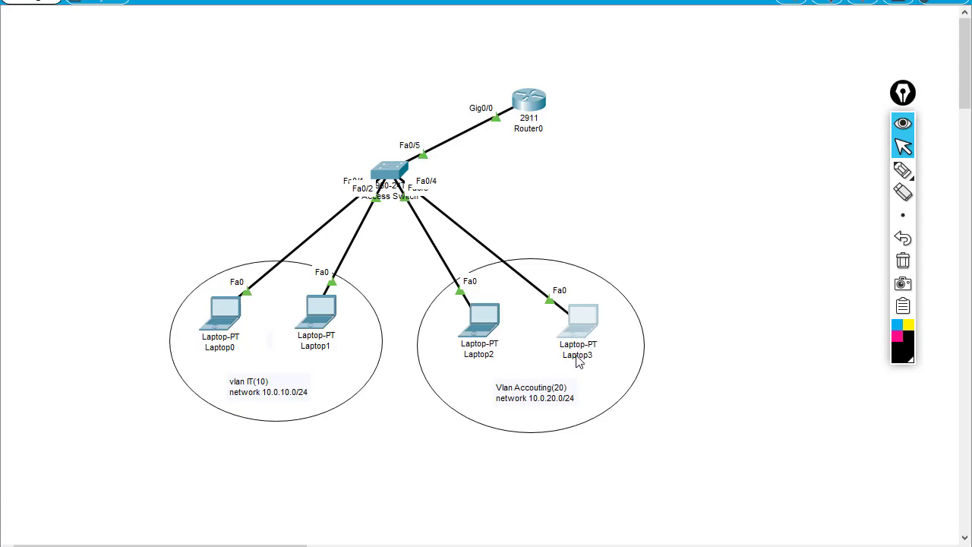
# Check Laptop3's IP settings, then ping Laptop0 at 10.0.10.100 across VLANs.
pyautogui.click(581, 325)
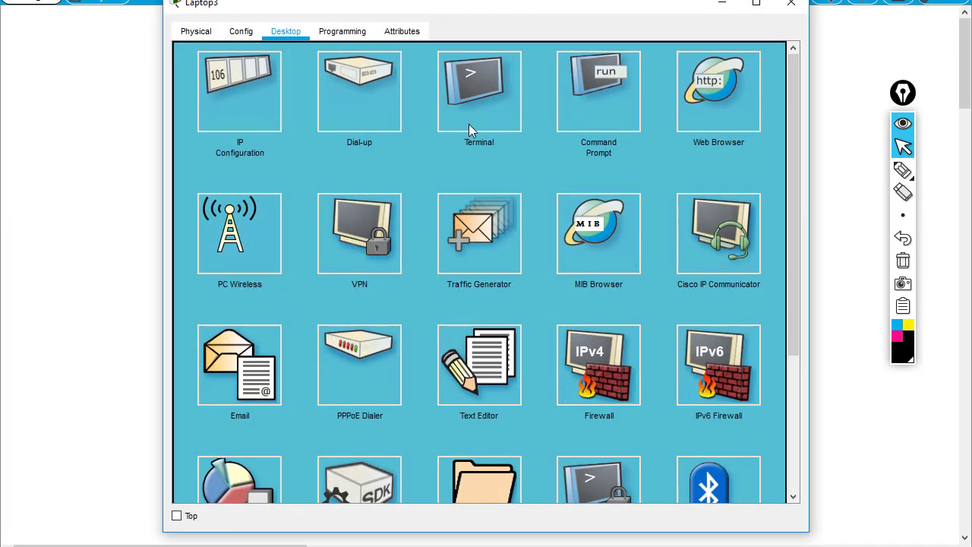
pyautogui.click(257, 81)
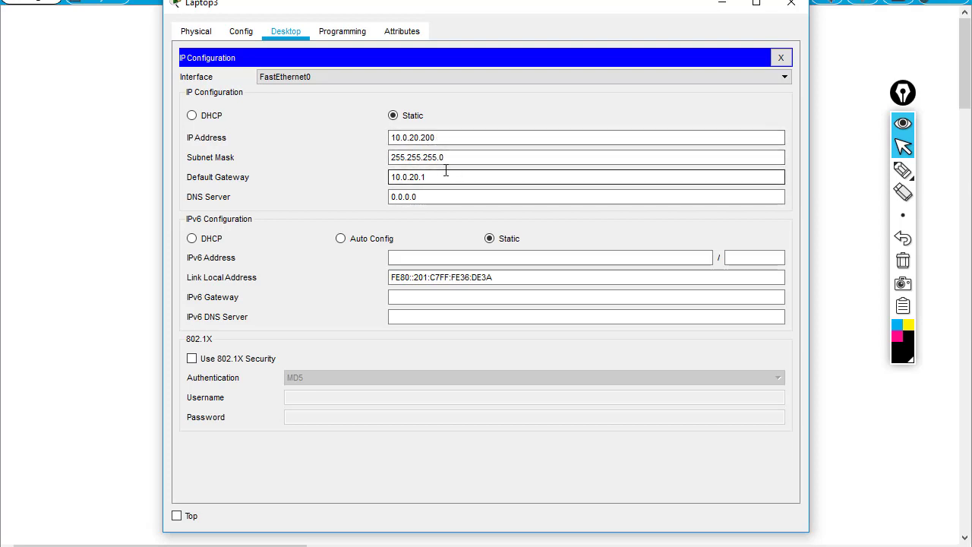
pyautogui.click(780, 59)
pyautogui.click(629, 80)
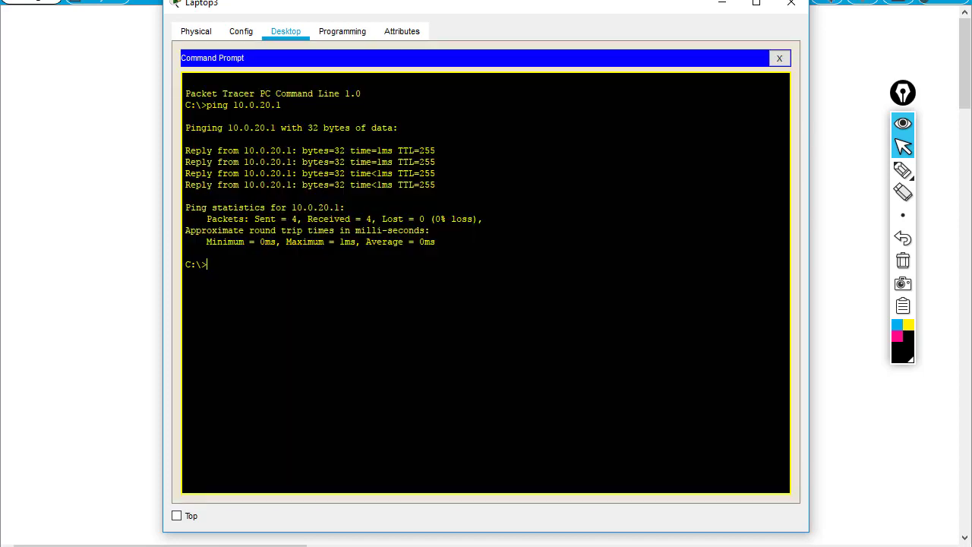
pyautogui.press('Return')
pyautogui.press('Return')
pyautogui.write('ping 10.0.10.100')
pyautogui.press('Return')
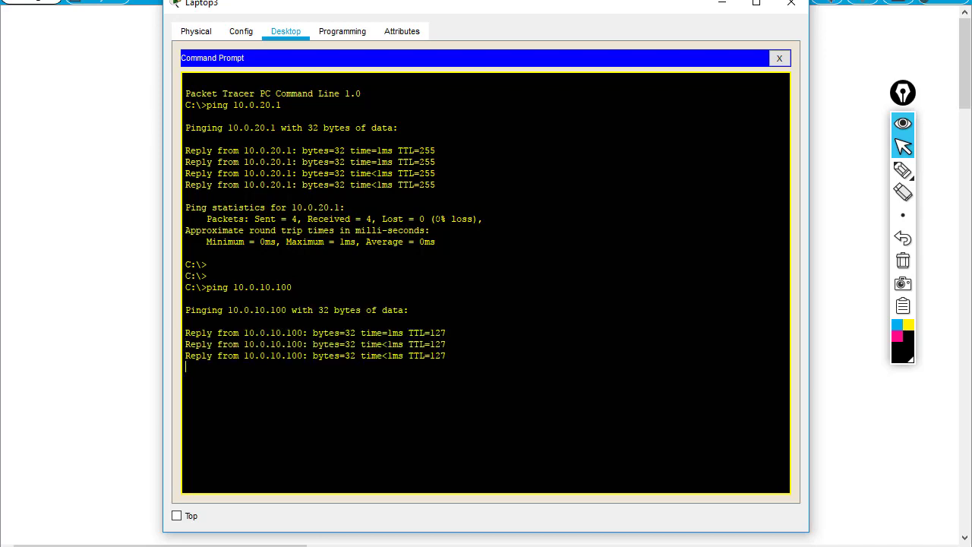
pyautogui.click(722, 11)
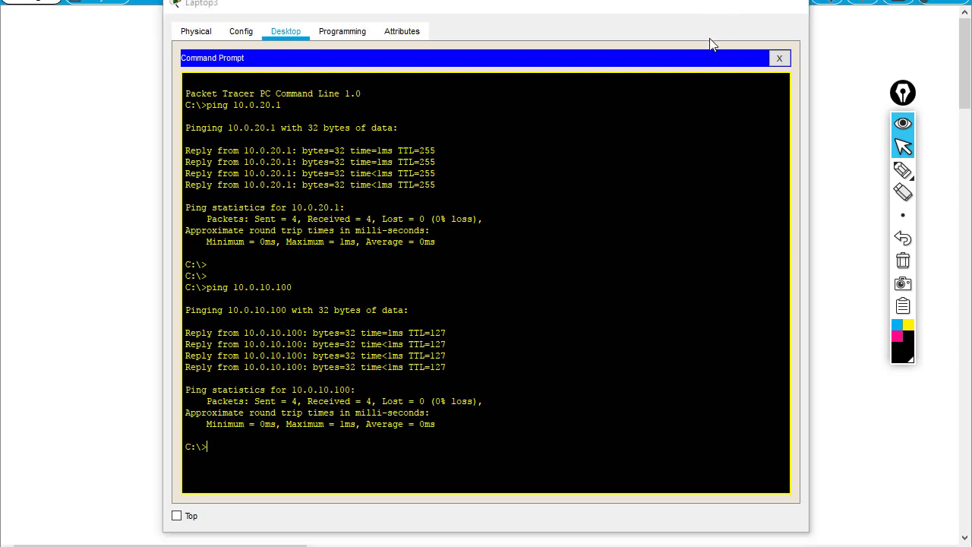
pyautogui.click(901, 169)
pyautogui.moveTo(578, 75); pyautogui.dragTo(547, 82)
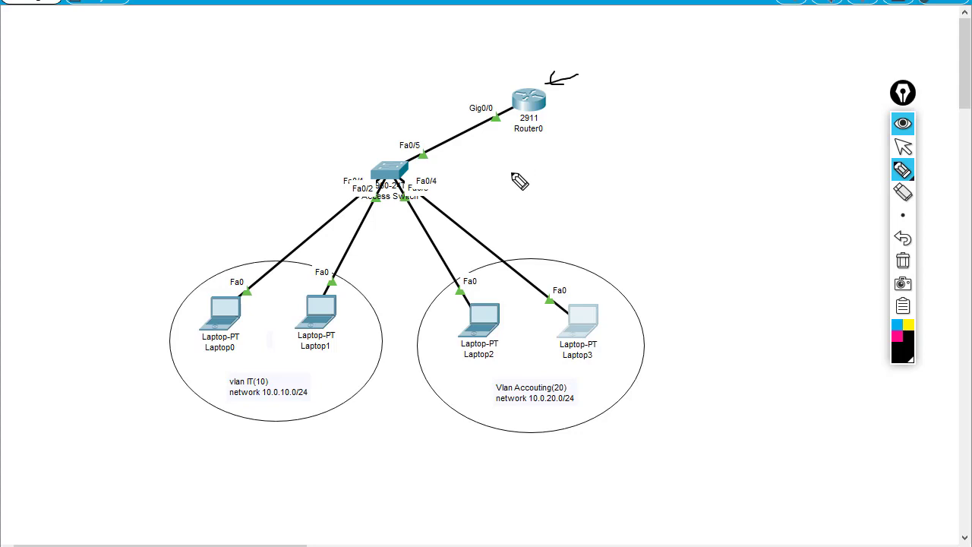
pyautogui.click(902, 147)
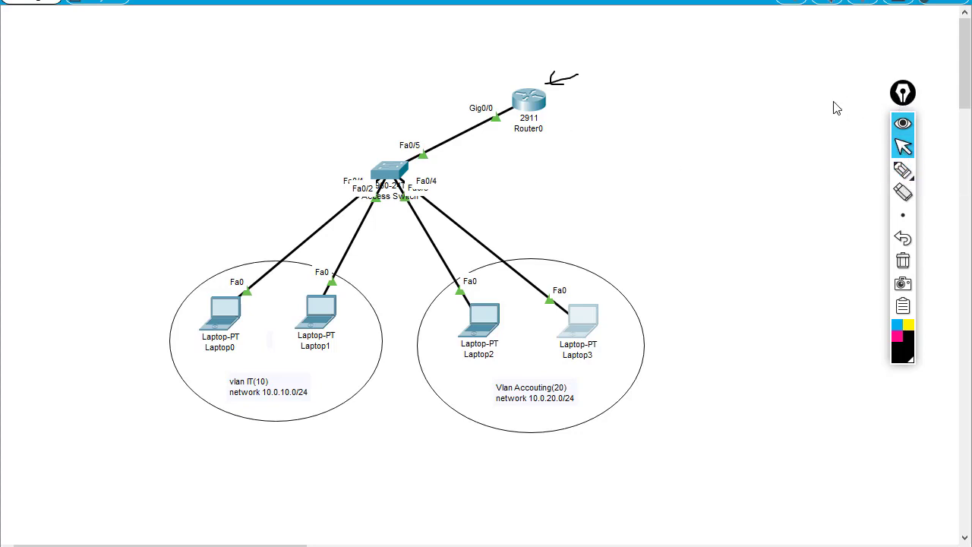